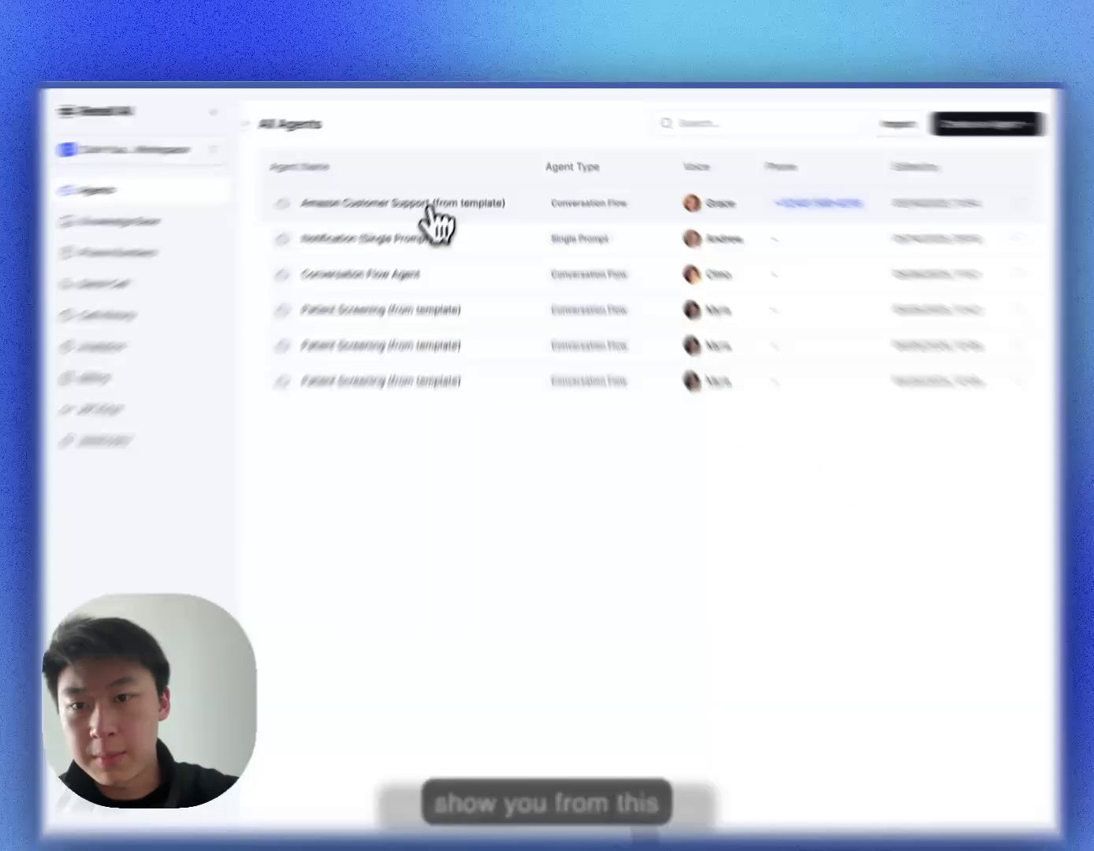
Step: Open the Amazon Customer Support agent and expand its Call Settings to show keypad input detection
{"action": "left_click", "coordinate": [436, 209]}
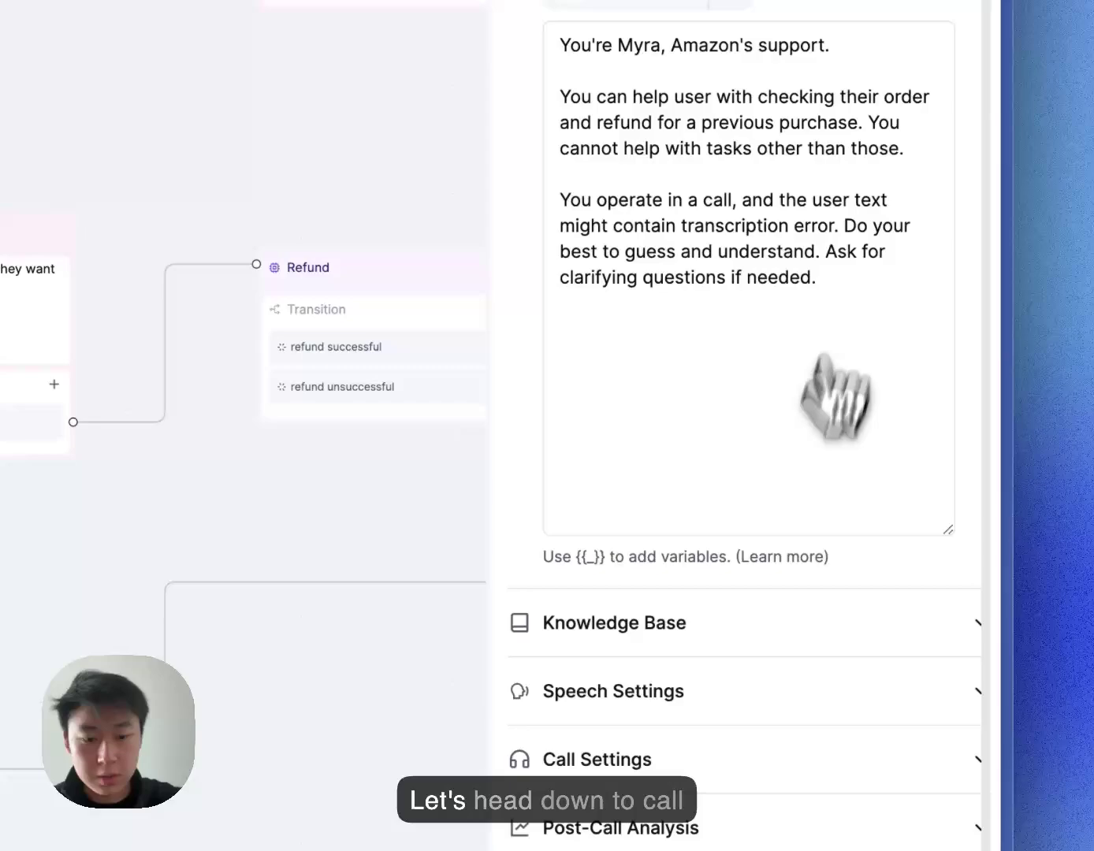
{"action": "scroll", "coordinate": [842, 341], "scroll_direction": "down", "scroll_amount": 5}
{"action": "left_click", "coordinate": [701, 574]}
{"action": "scroll", "coordinate": [708, 520], "scroll_direction": "down", "scroll_amount": 5}
{"action": "scroll", "coordinate": [736, 479], "scroll_direction": "down", "scroll_amount": 3}
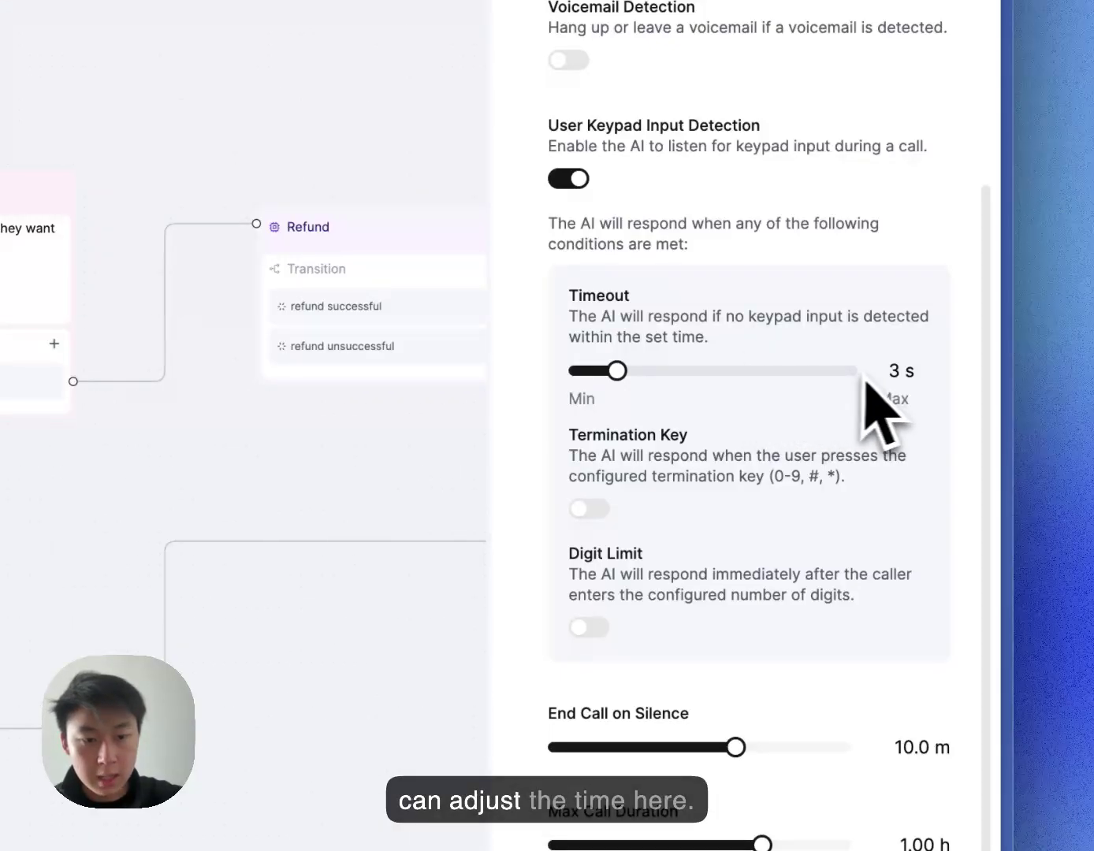
{"action": "scroll", "coordinate": [769, 418], "scroll_direction": "down", "scroll_amount": 1}
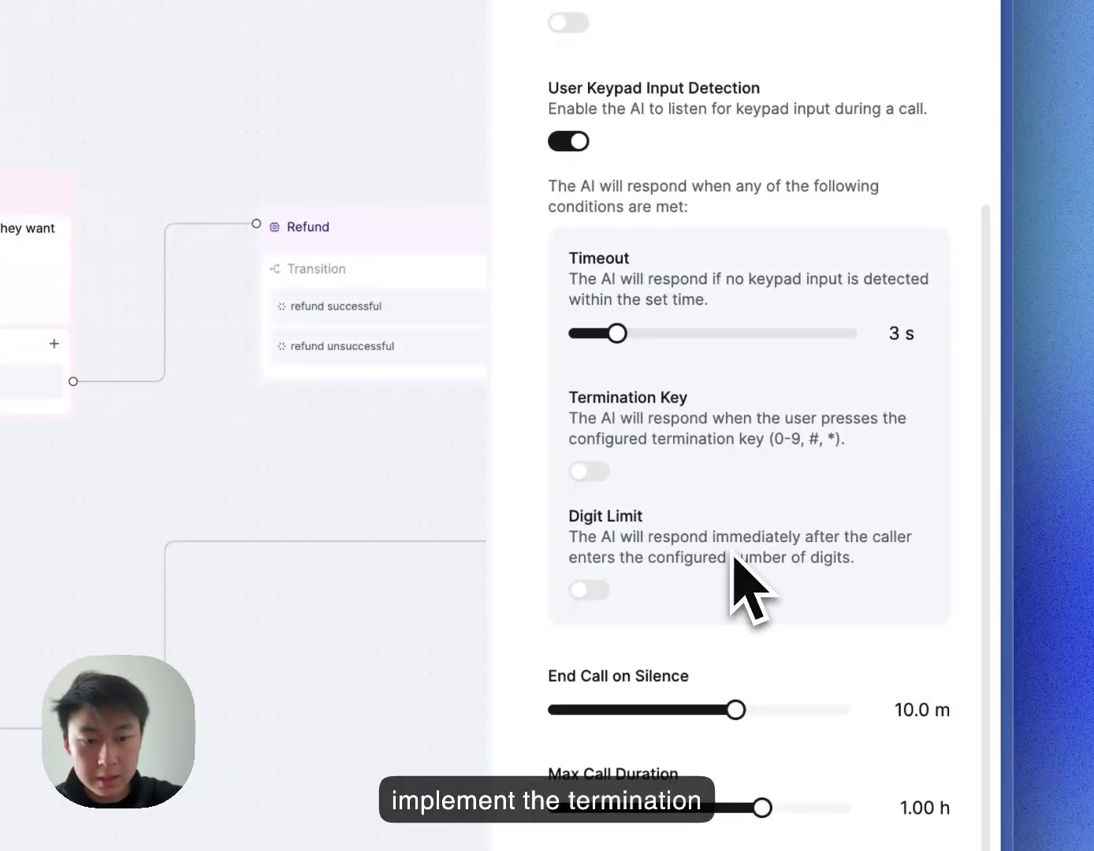
{"action": "scroll", "coordinate": [602, 479], "scroll_direction": "down", "scroll_amount": 1}
Step: Turn on the Termination Key condition with #, then publish the agent
{"action": "left_click", "coordinate": [590, 449]}
{"action": "left_click", "coordinate": [726, 475]}
{"action": "left_click", "coordinate": [731, 479]}
{"action": "scroll", "coordinate": [752, 445], "scroll_direction": "down", "scroll_amount": 5}
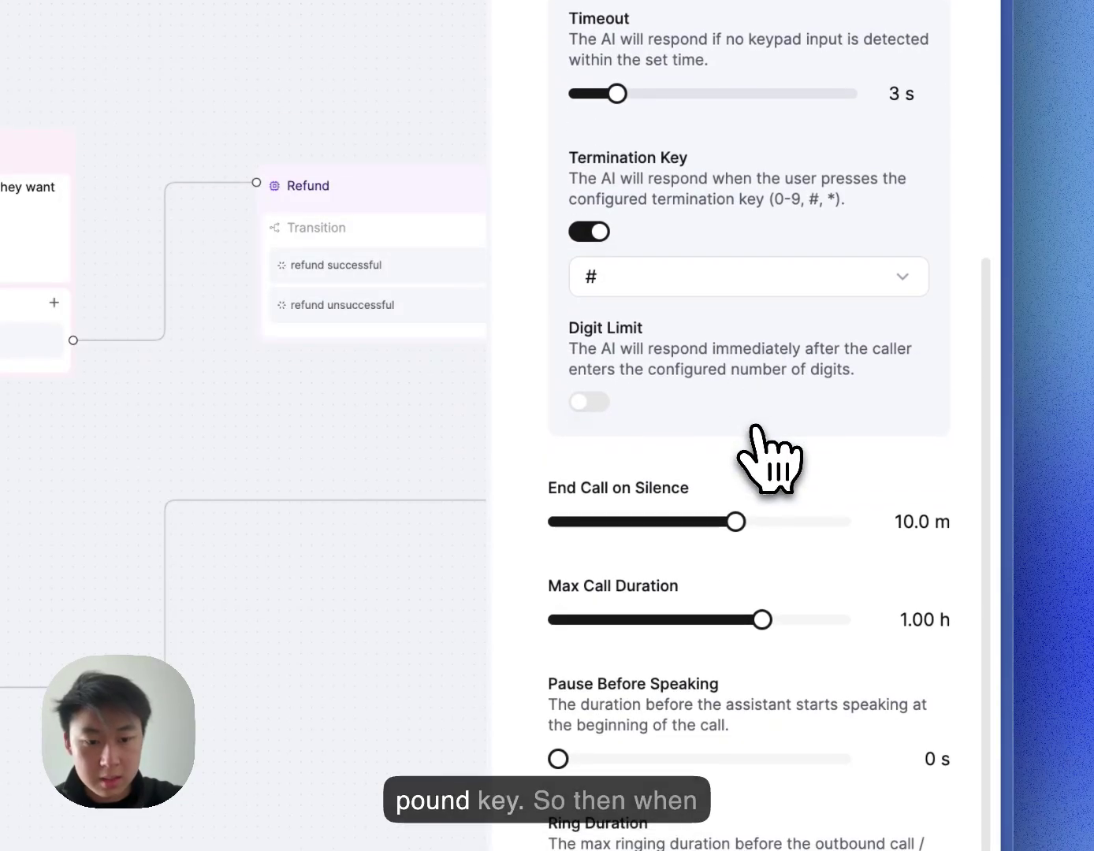
{"action": "scroll", "coordinate": [769, 454], "scroll_direction": "down", "scroll_amount": 5}
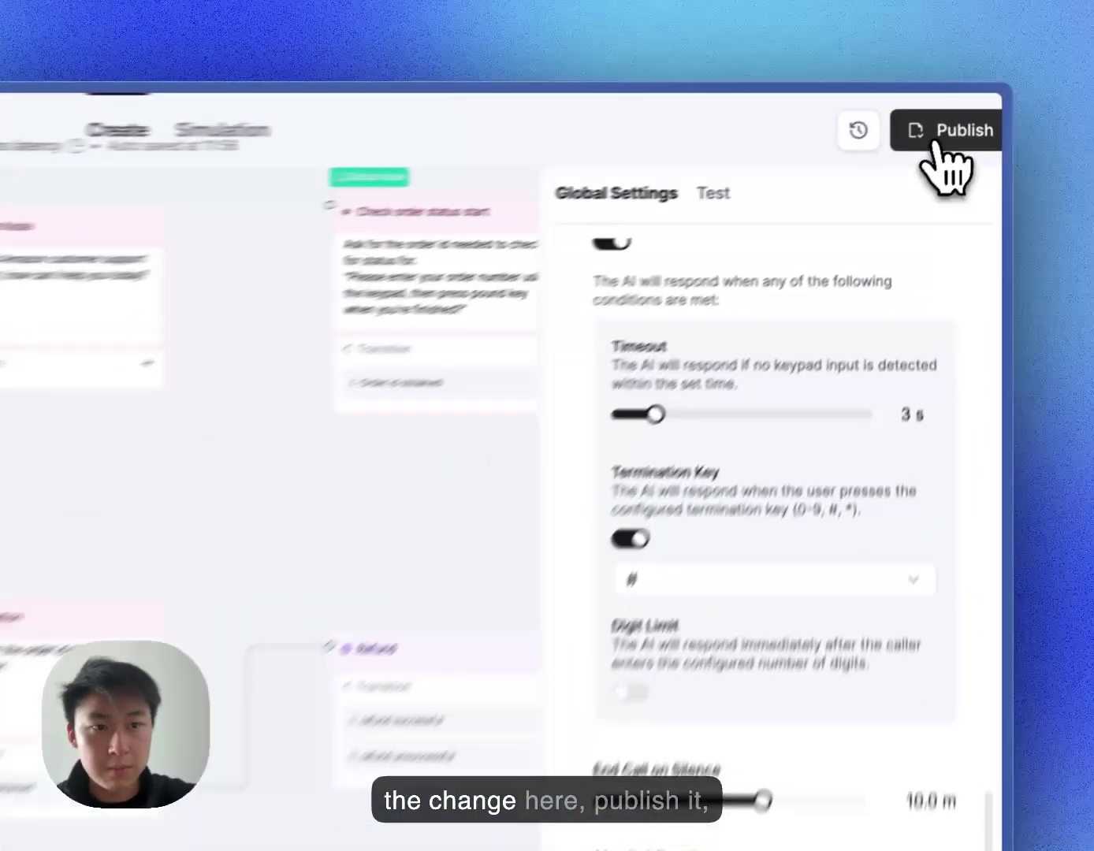
{"action": "left_click", "coordinate": [976, 108]}
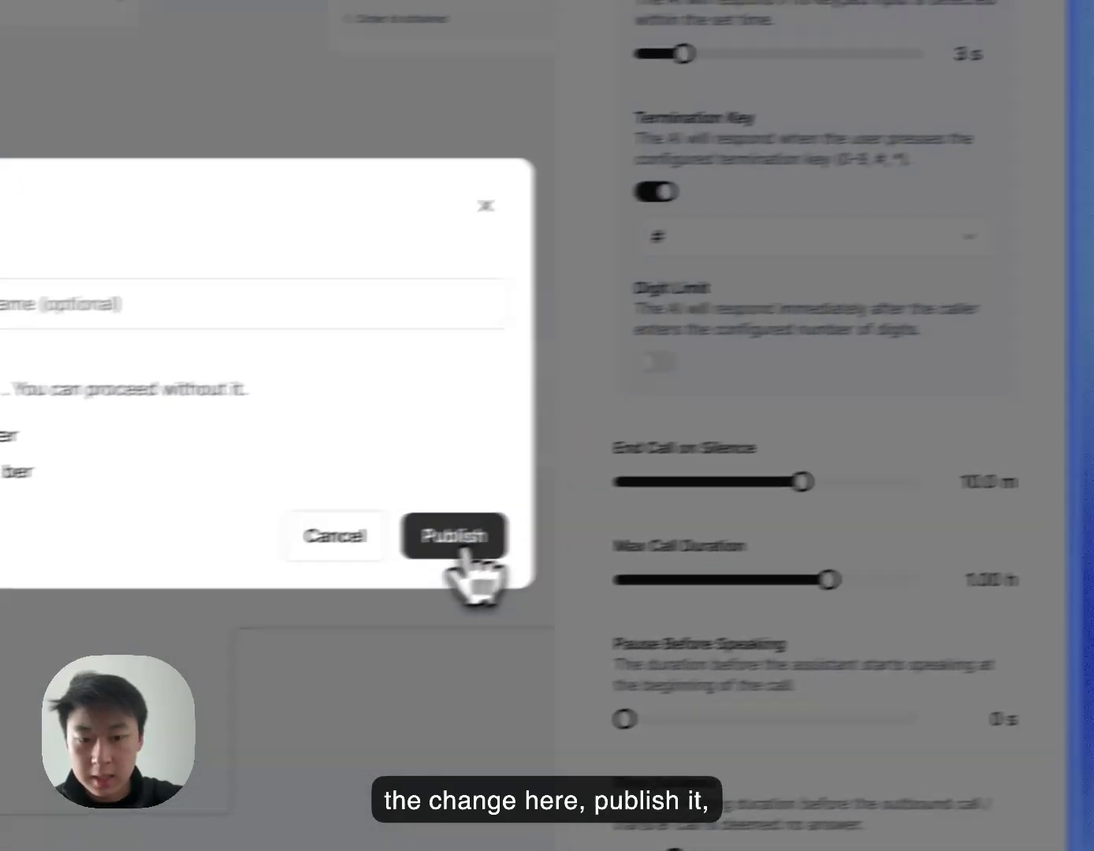
{"action": "left_click", "coordinate": [645, 550]}
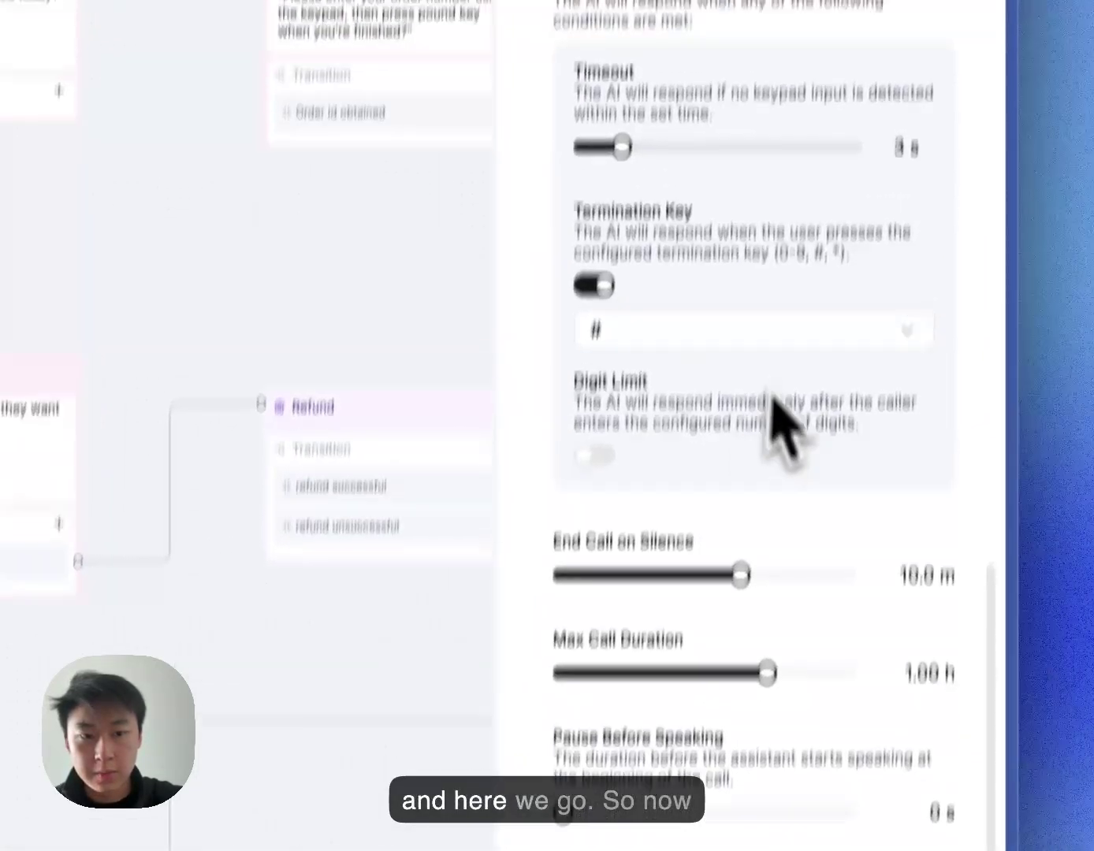
{"action": "scroll", "coordinate": [782, 423], "scroll_direction": "up", "scroll_amount": 1}
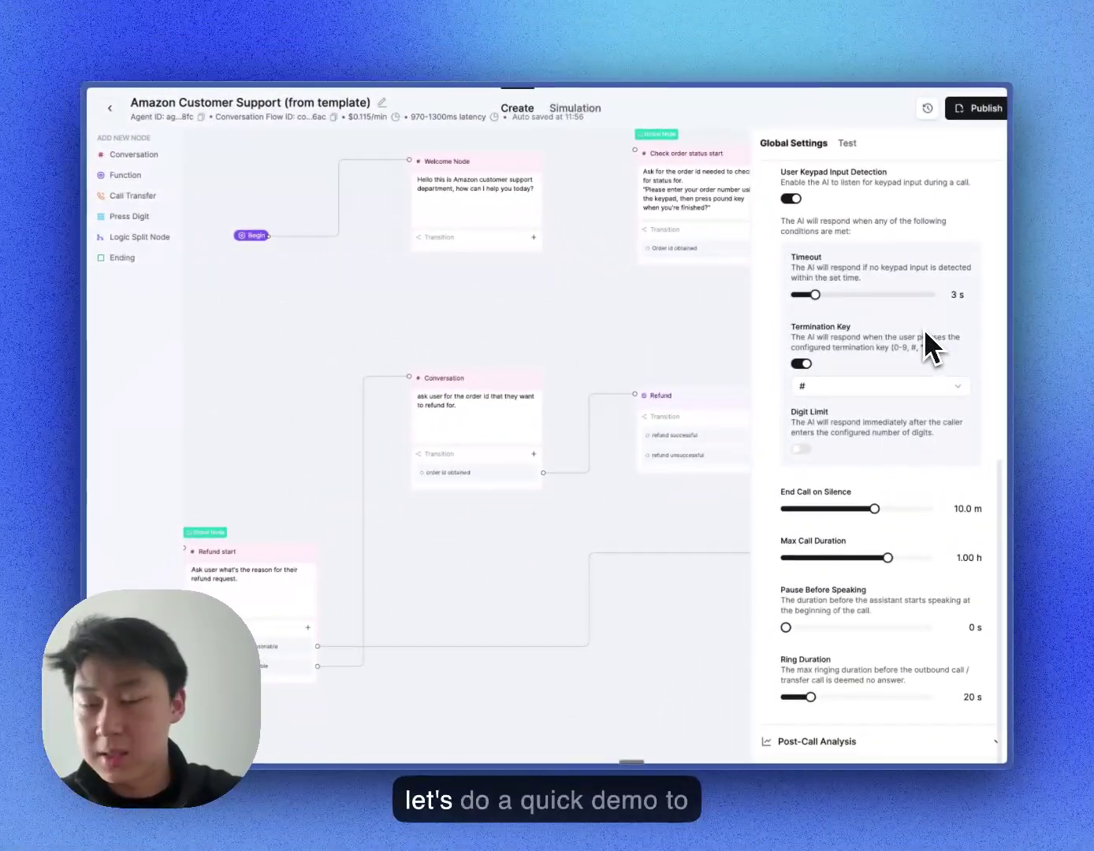